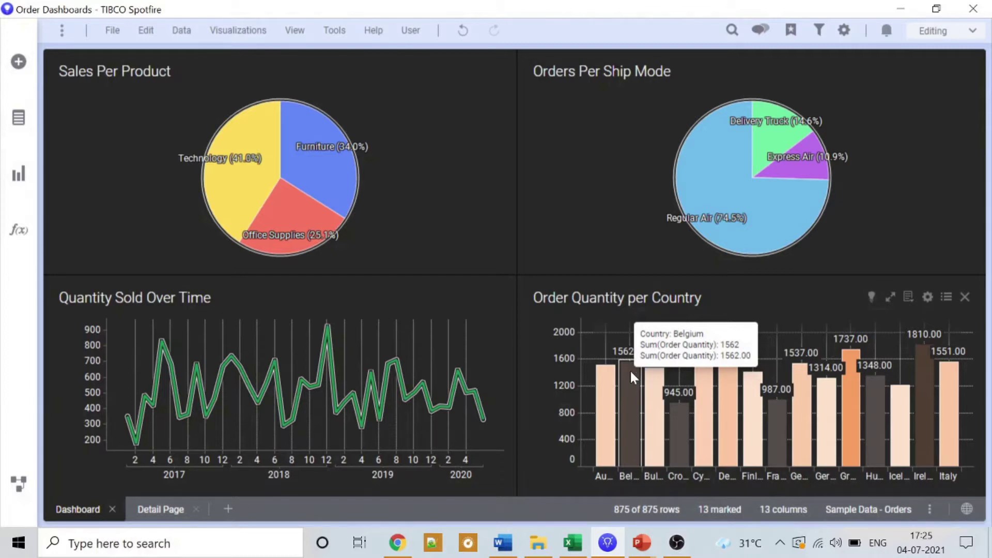
Step: Go to the Detail Page tab beneath the four-chart Order Dashboards page
mouse_move(641, 542)
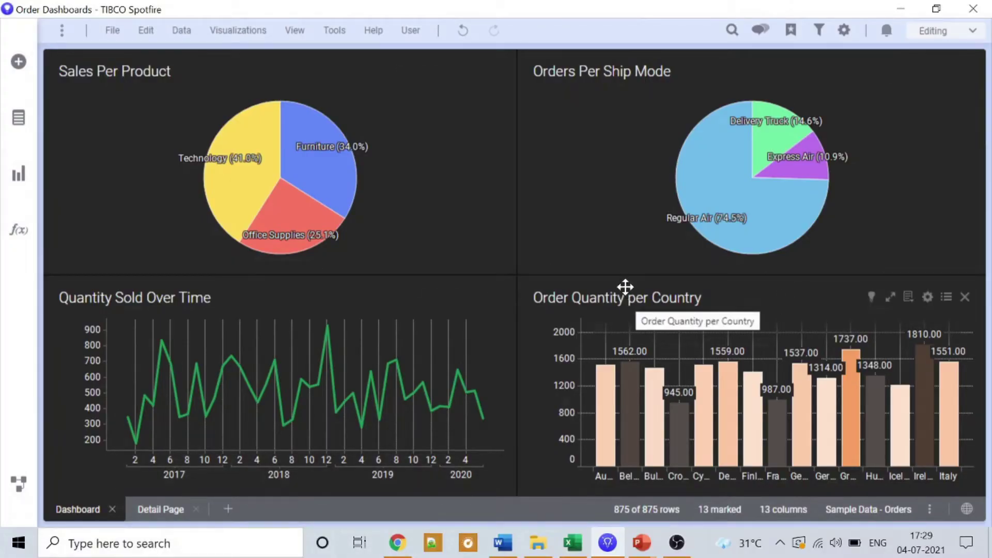
Step: Switch to the Detail Page and add the 'Relationship with Profit' scatter plot found by searching 'sales'
click(145, 510)
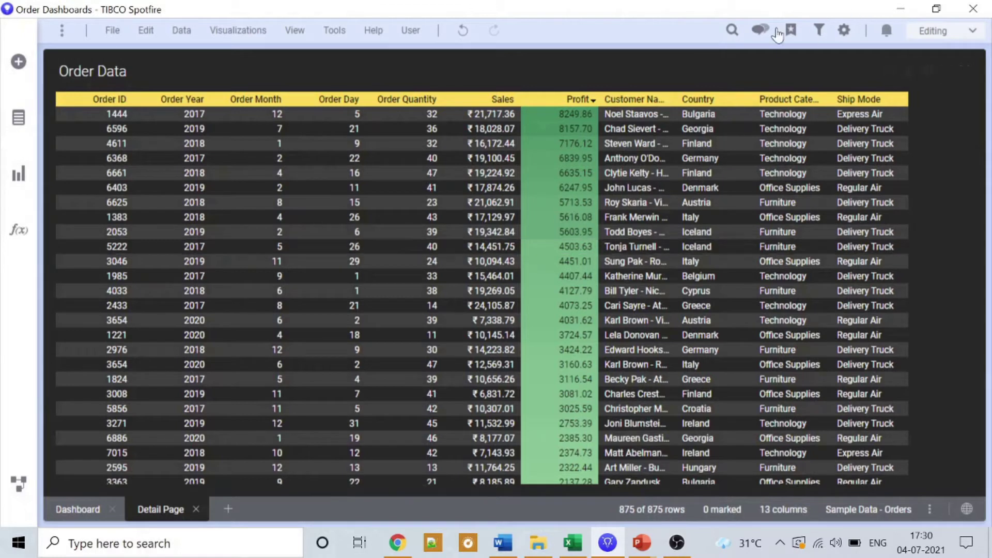
click(731, 30)
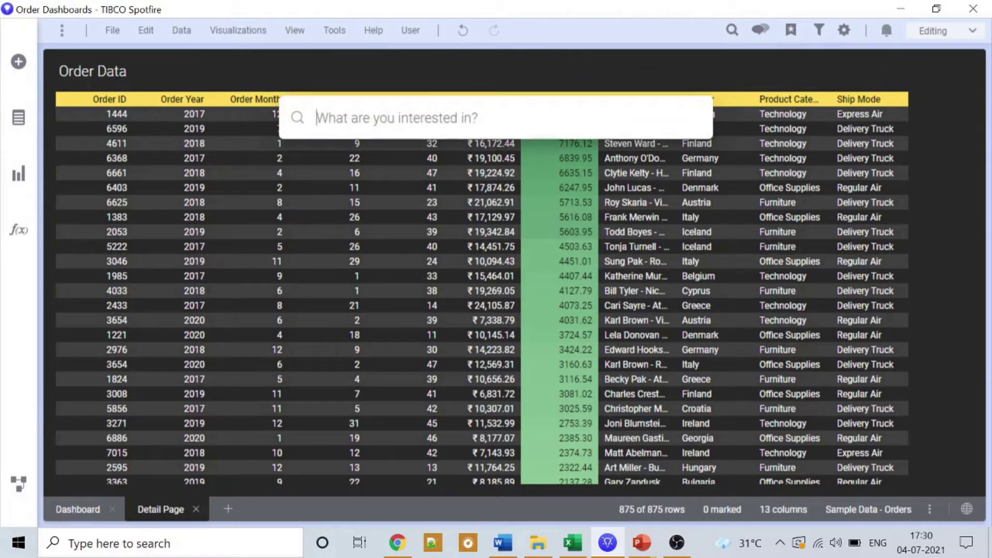
text(sales)
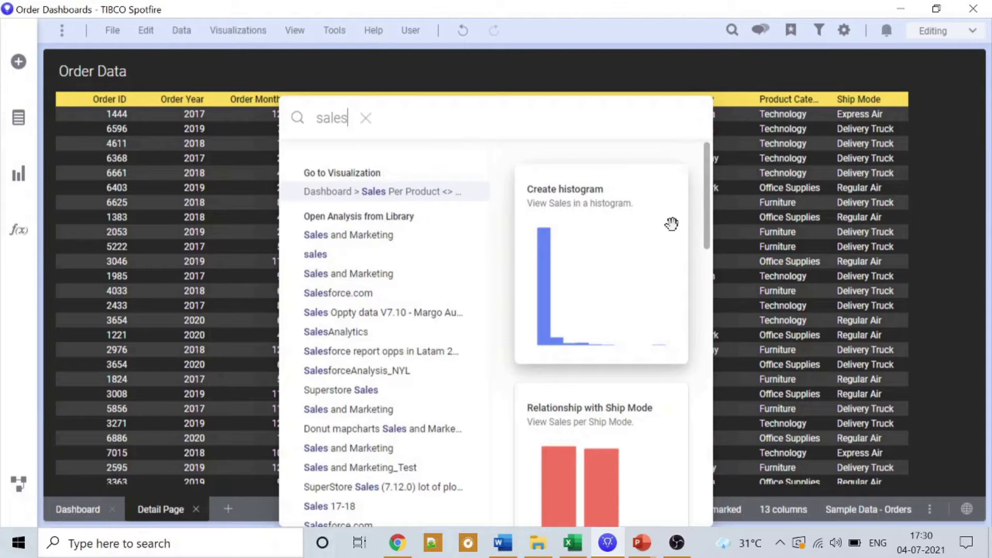
drag(707, 167, 709, 199)
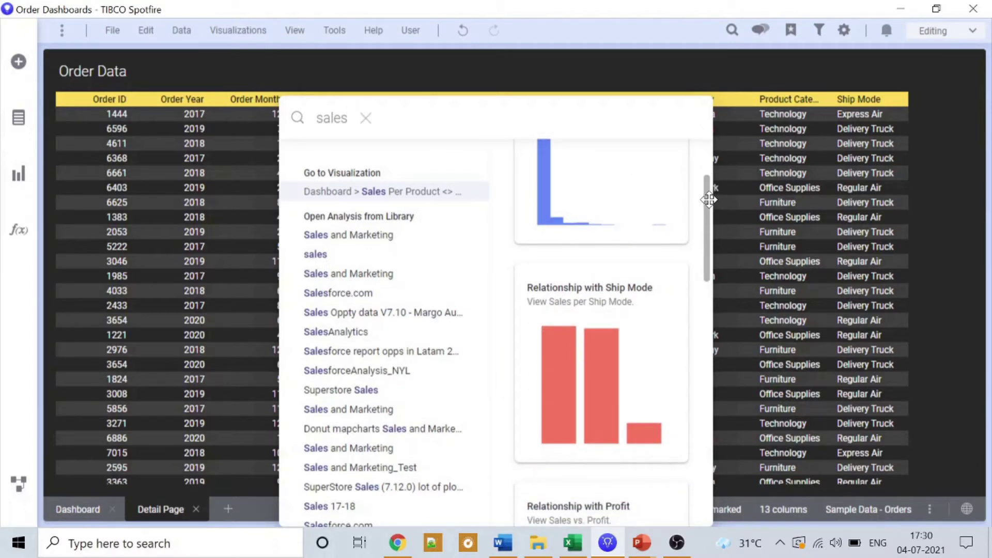
drag(708, 199, 700, 294)
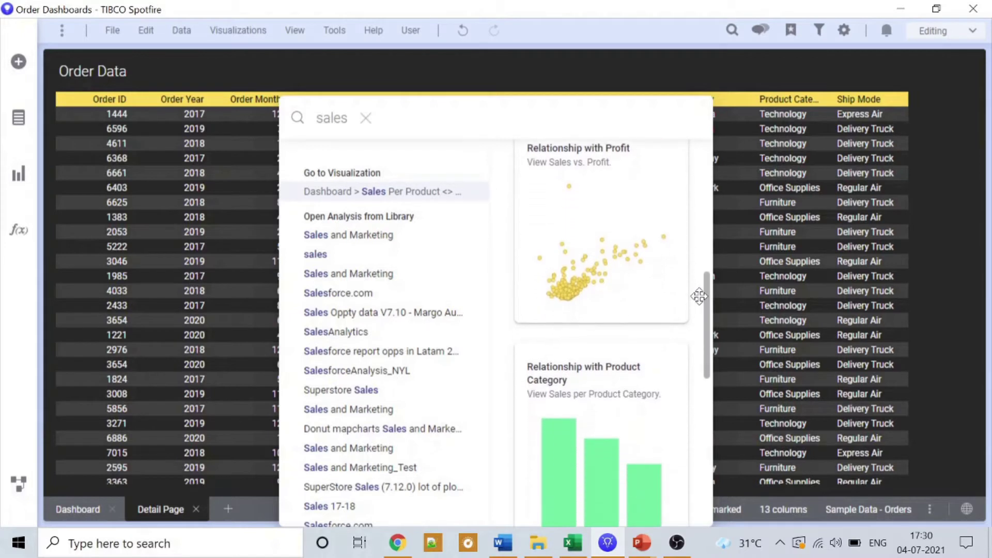
click(603, 219)
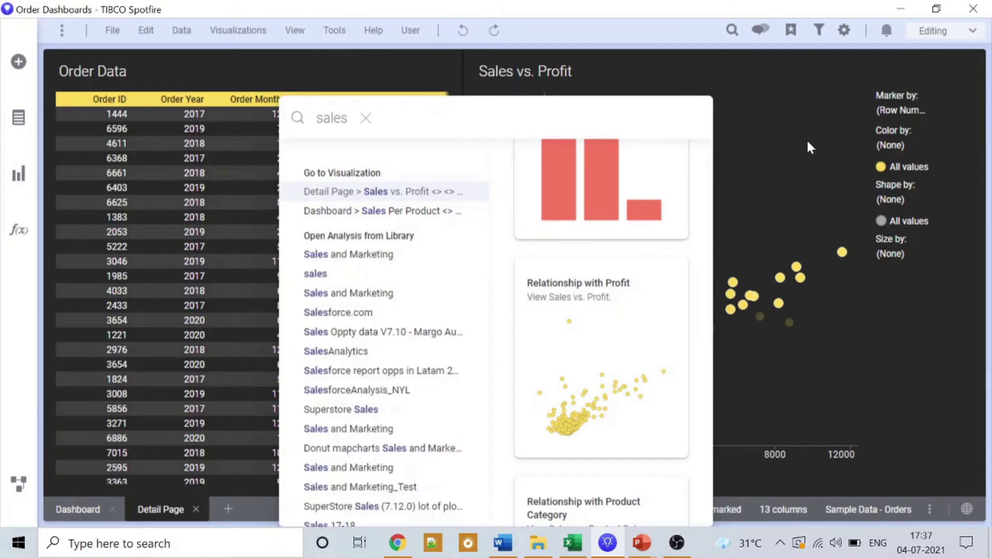
Step: Dismiss the search, clear the plot's marking, and set All values to green in its Colors properties
click(791, 104)
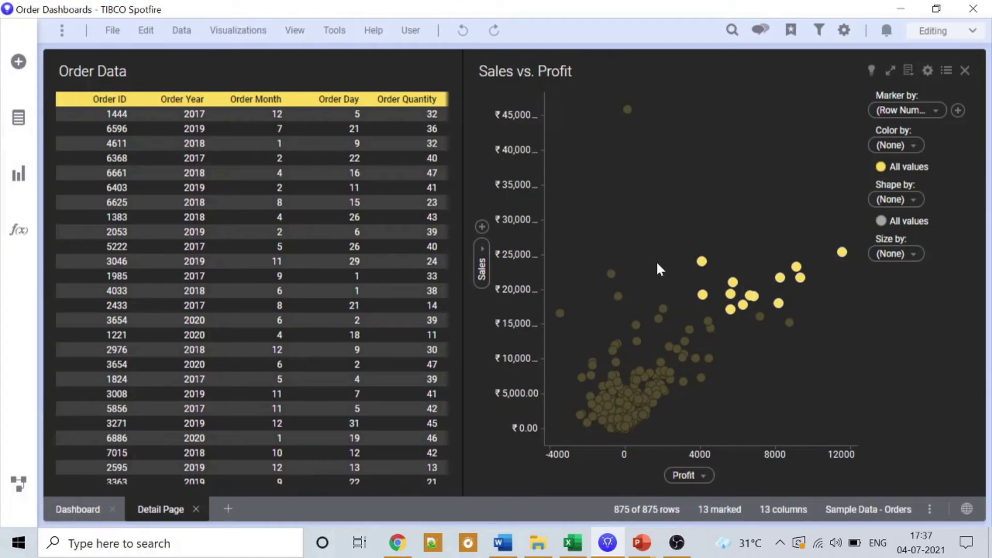
click(822, 365)
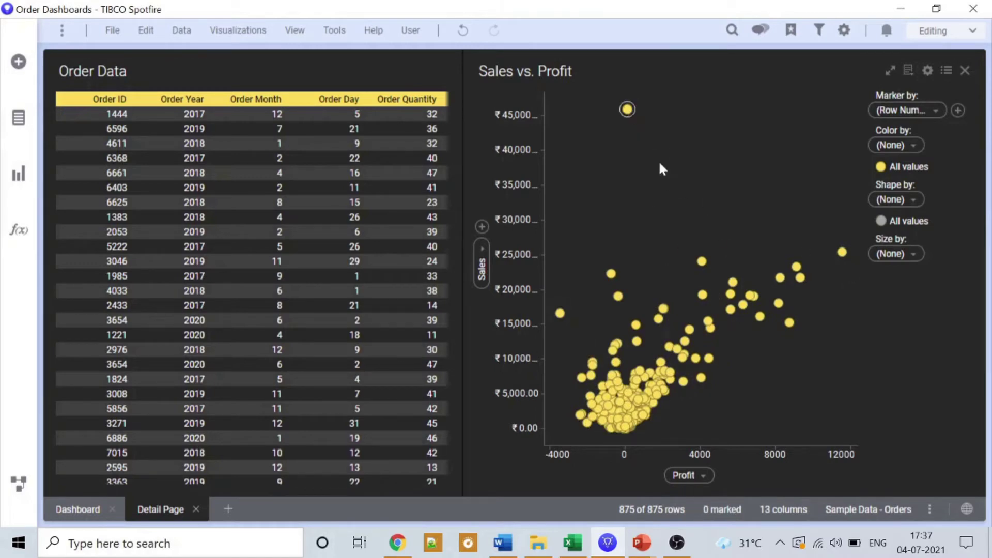
right_click(705, 165)
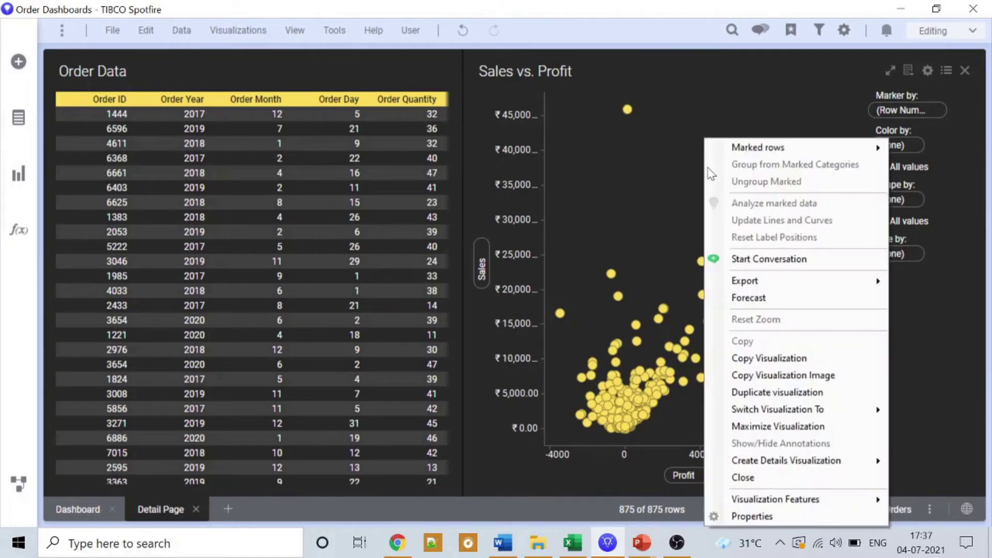
click(769, 514)
click(292, 208)
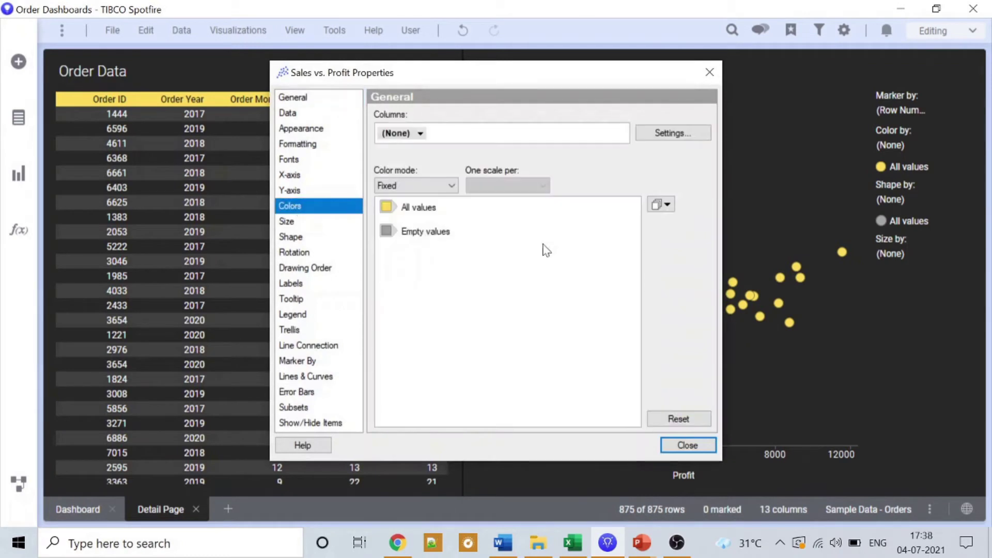
click(390, 207)
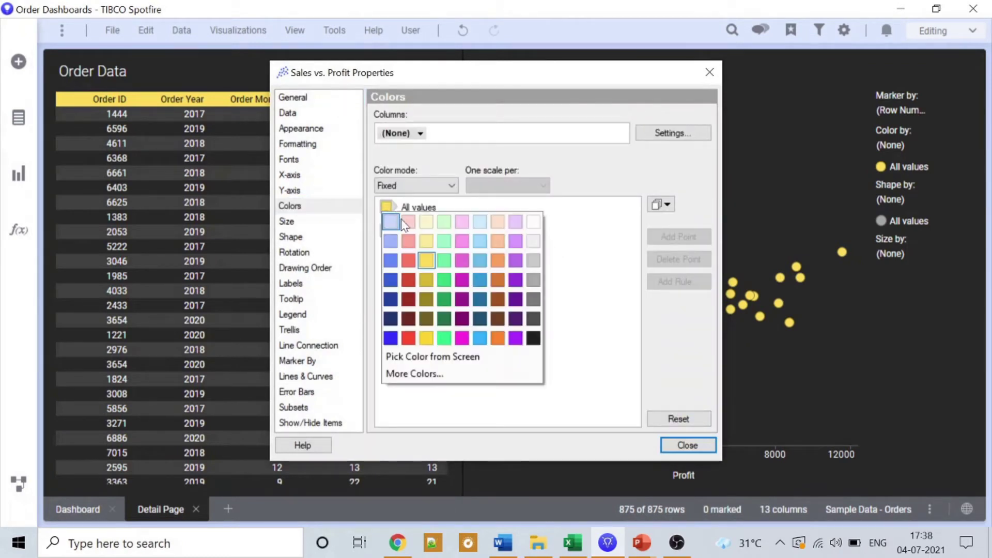
click(444, 299)
drag(637, 78, 556, 76)
click(606, 443)
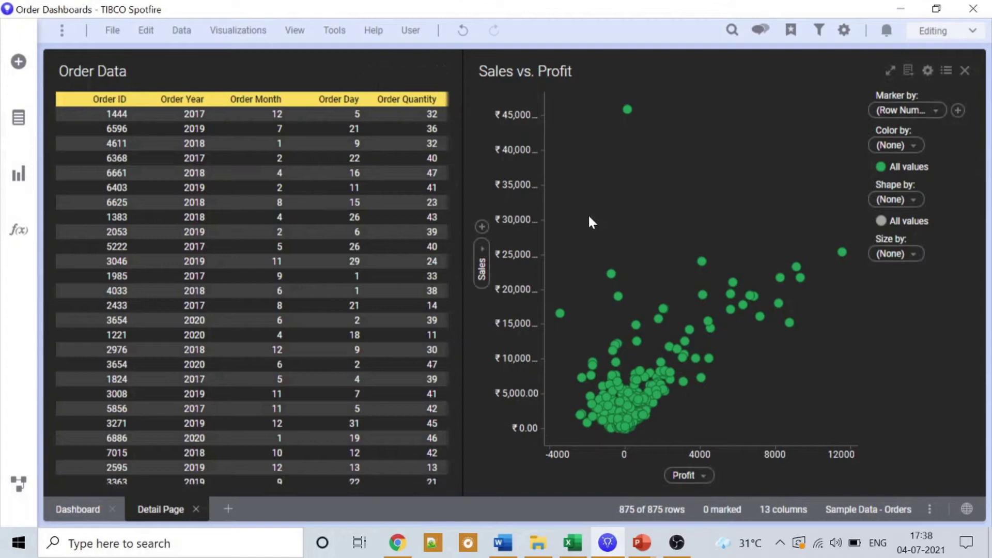
mouse_move(641, 548)
right_click(646, 202)
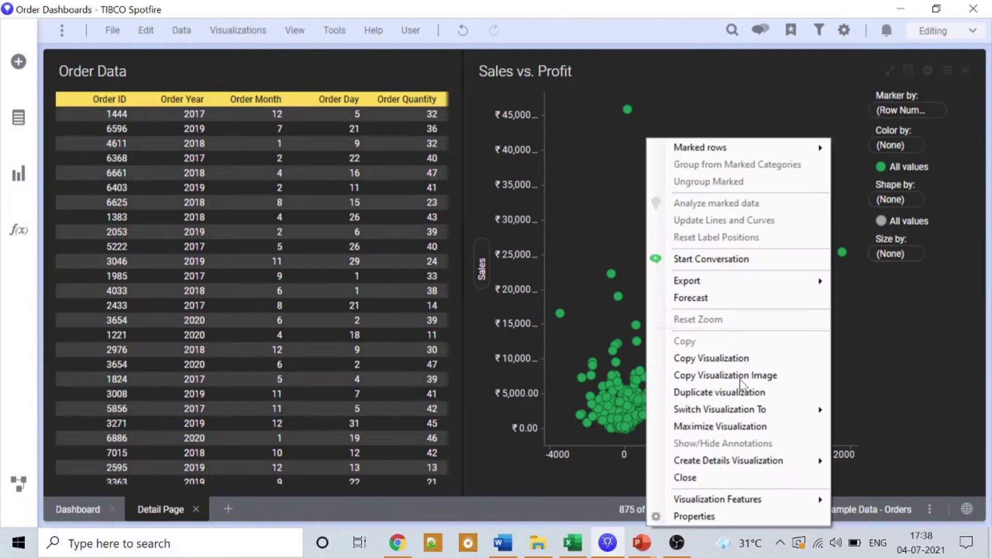
click(721, 514)
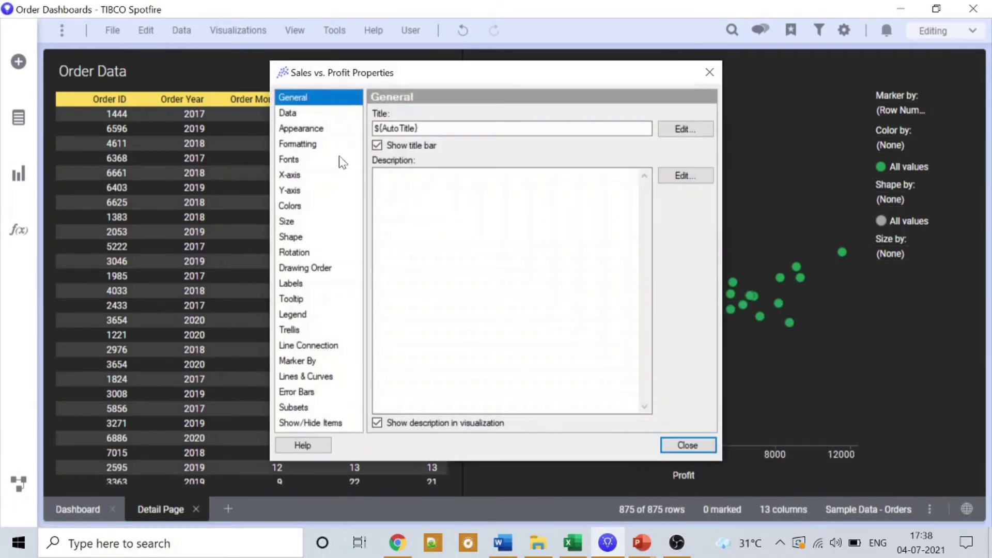
click(292, 115)
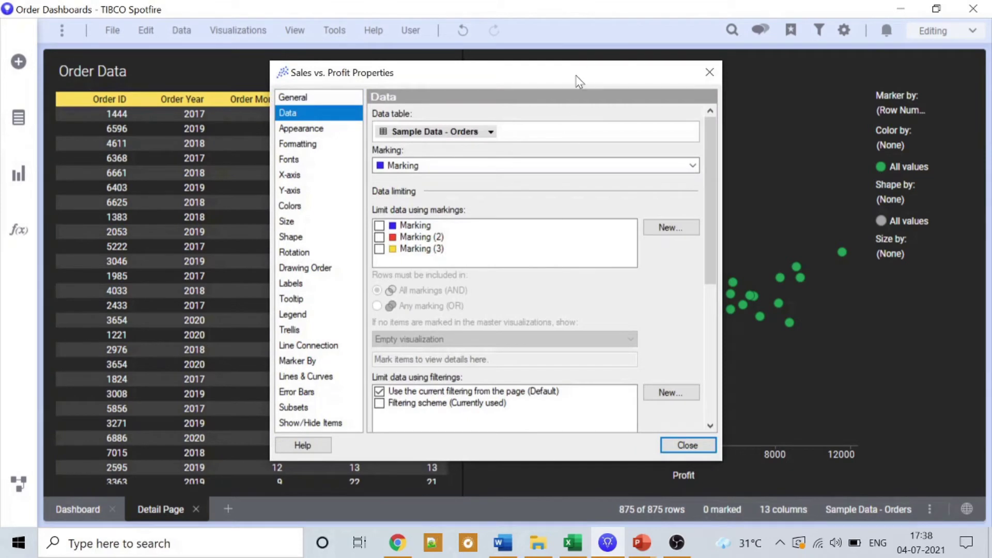
drag(578, 79, 465, 40)
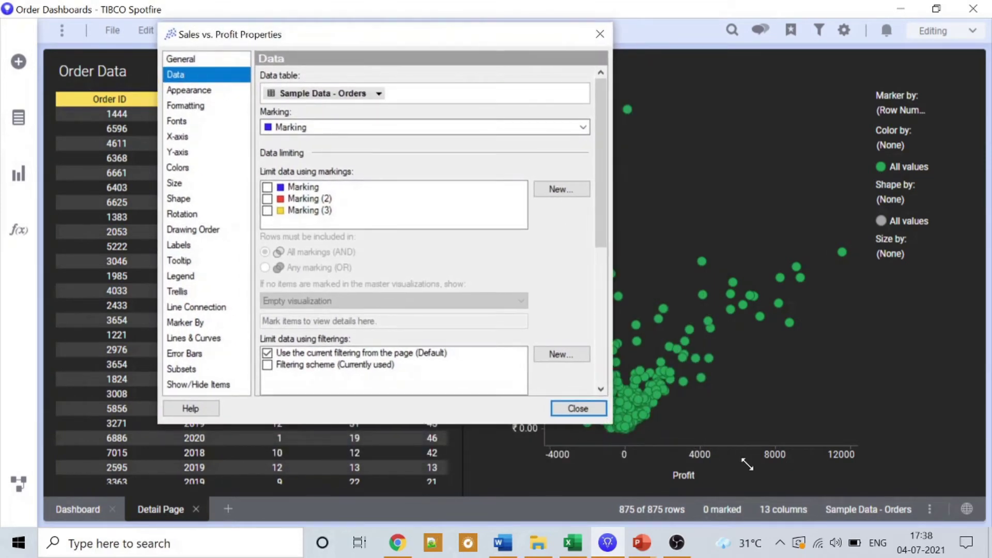
drag(747, 465, 837, 483)
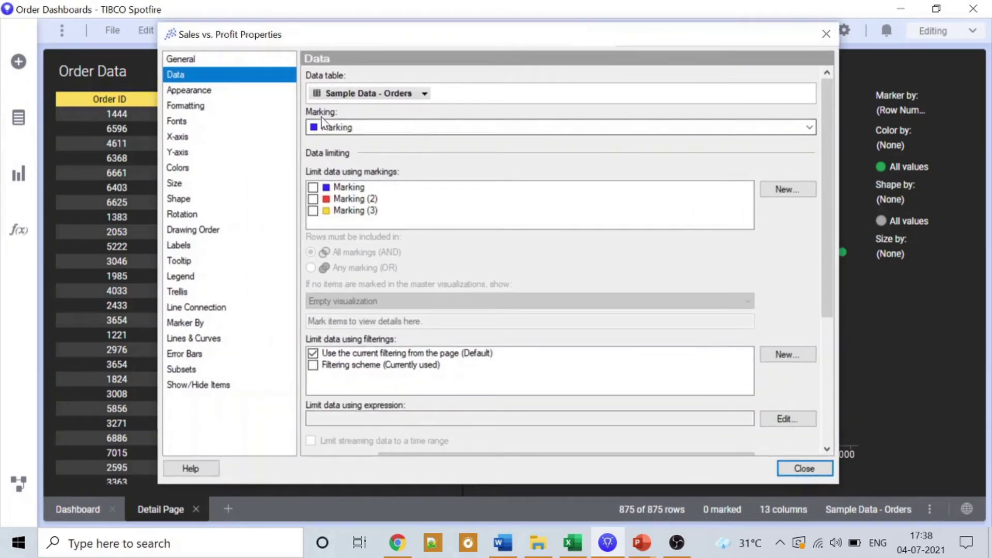
click(357, 127)
click(387, 148)
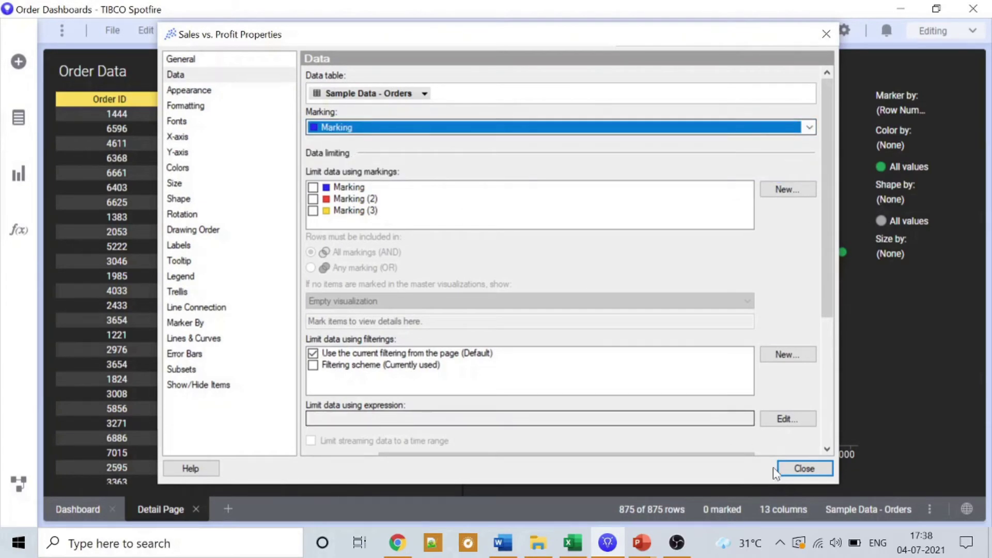
Step: Limit the Order Data table to rows marked by the 'Marking' marking in its Data properties
click(804, 467)
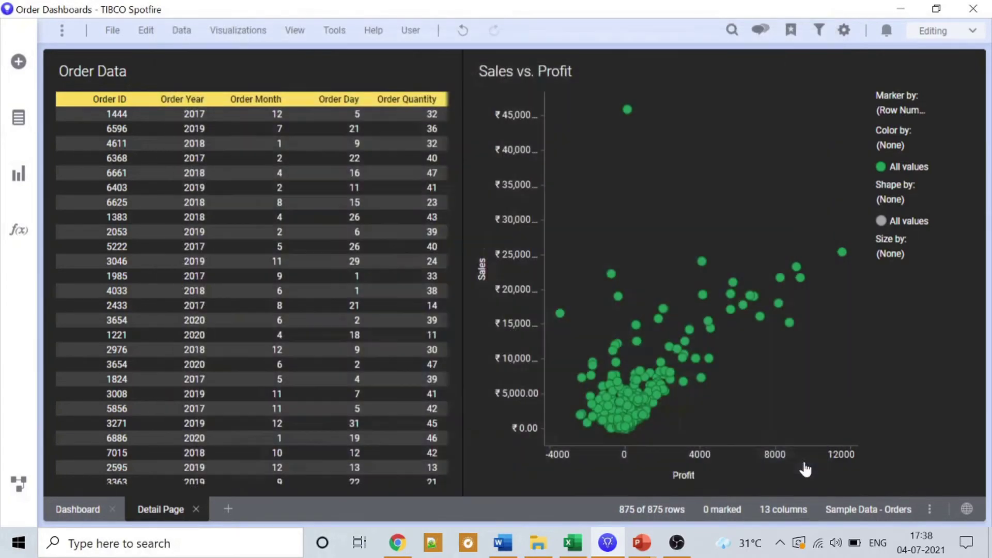
right_click(301, 215)
click(382, 516)
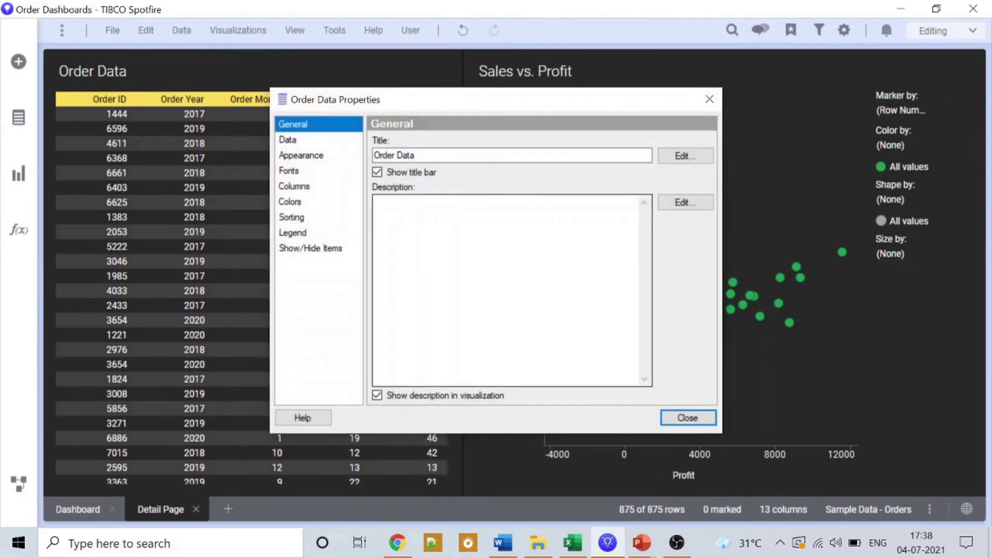
click(292, 143)
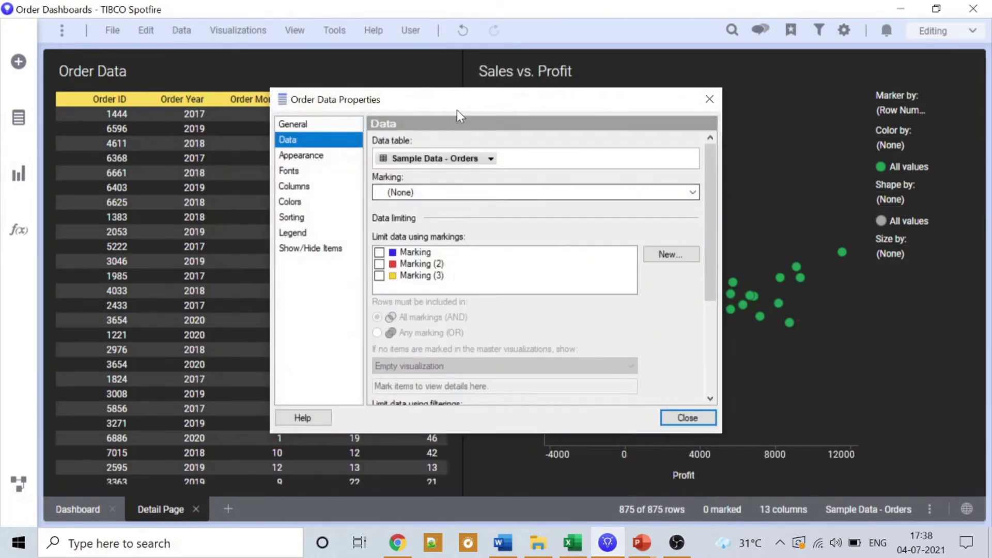
drag(457, 107, 522, 118)
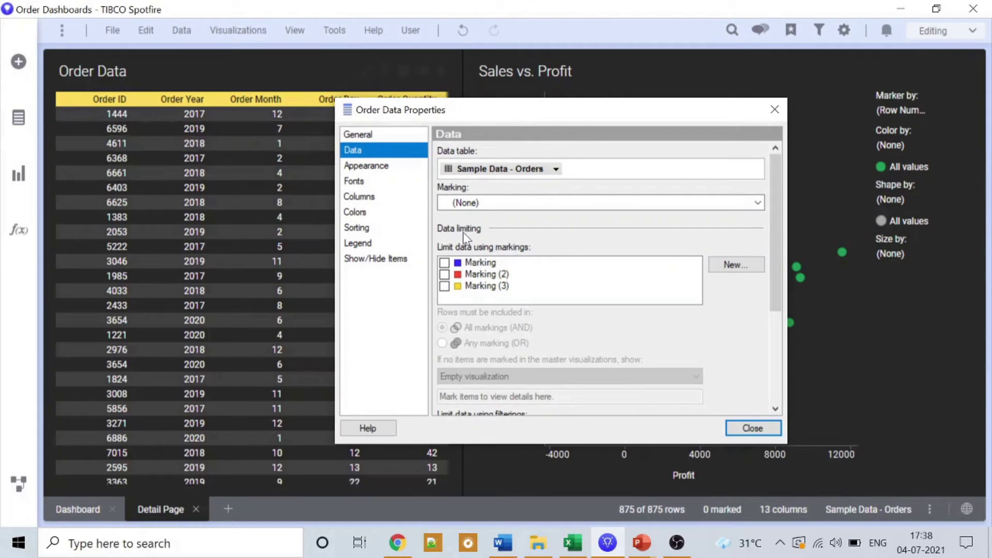
drag(604, 113, 494, 149)
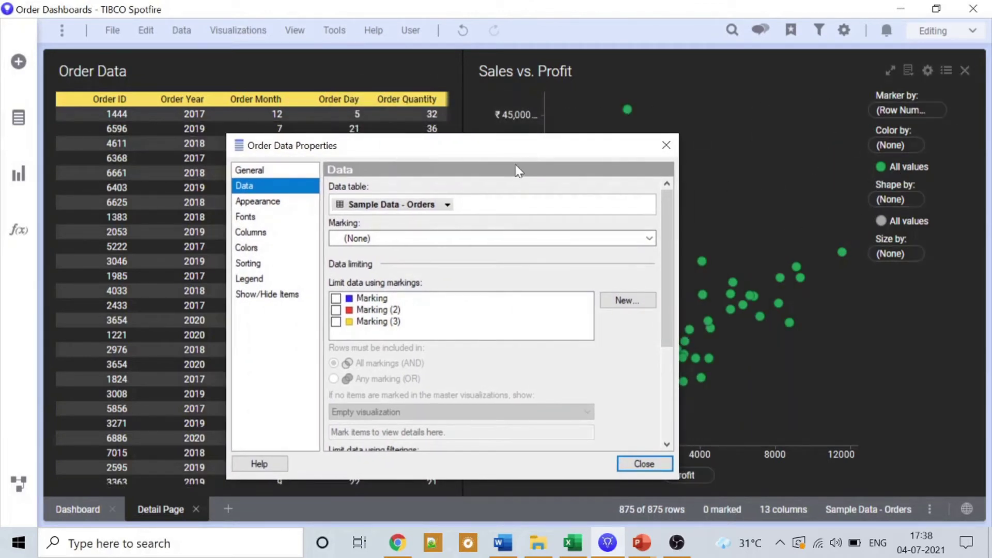
drag(532, 145, 603, 86)
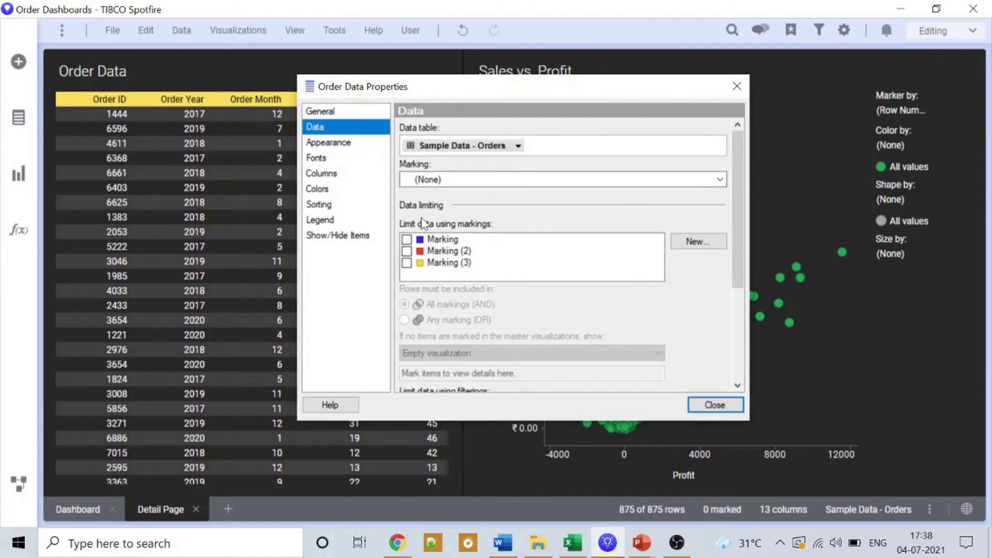
click(407, 239)
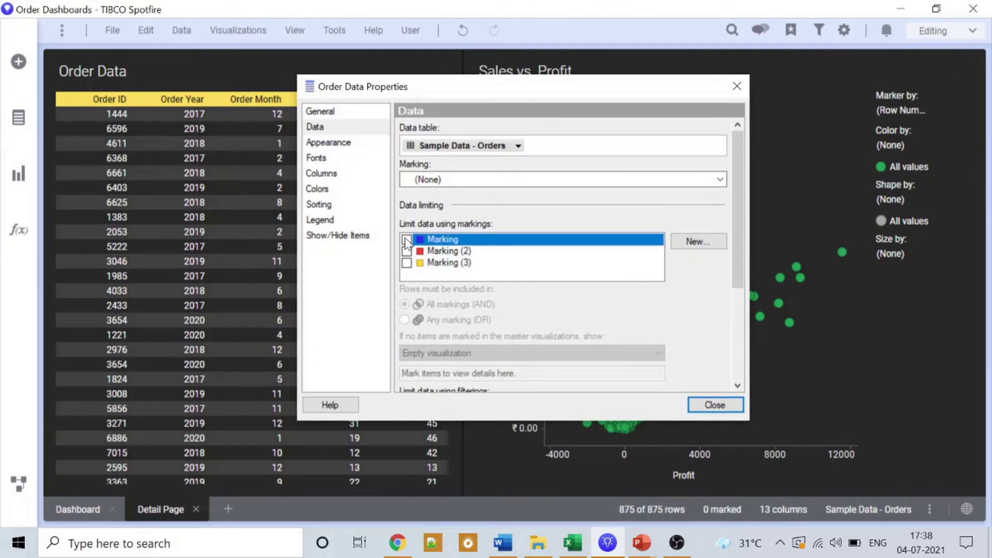
click(703, 406)
Step: Check that the Sales vs. Profit plot's Data properties use the same 'Marking' marking
right_click(631, 223)
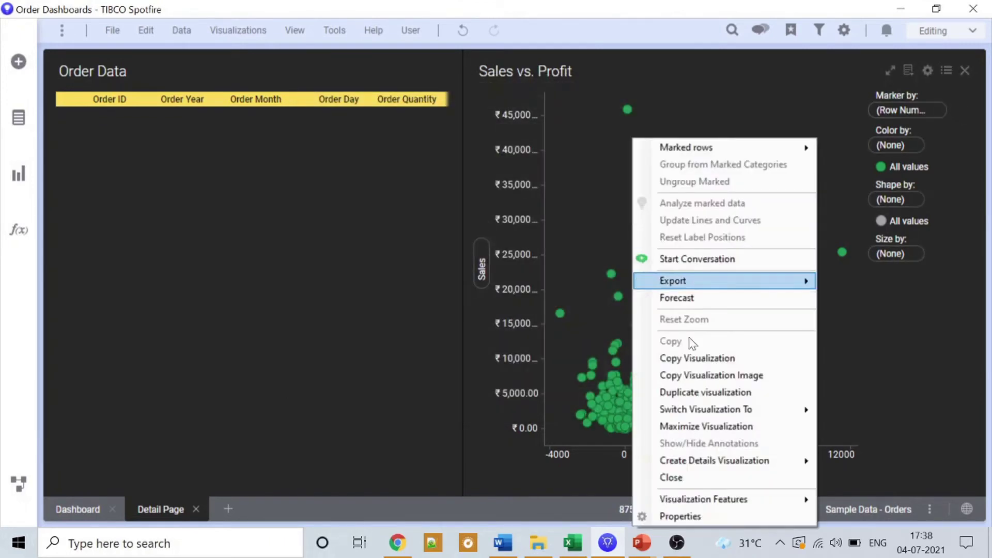
click(727, 513)
click(297, 117)
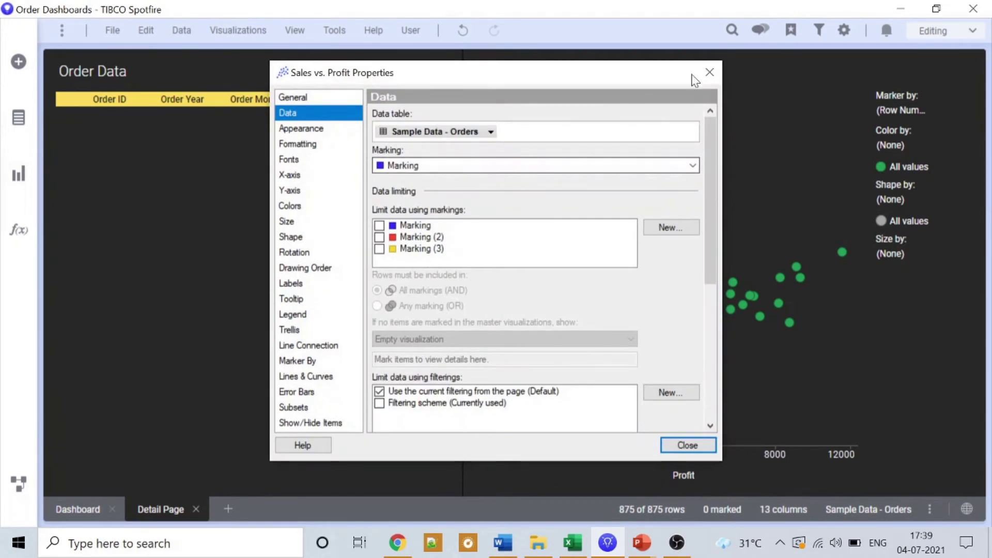
click(709, 73)
Step: In Order Data's Data properties, set 'If no items are marked' to show All data
right_click(188, 166)
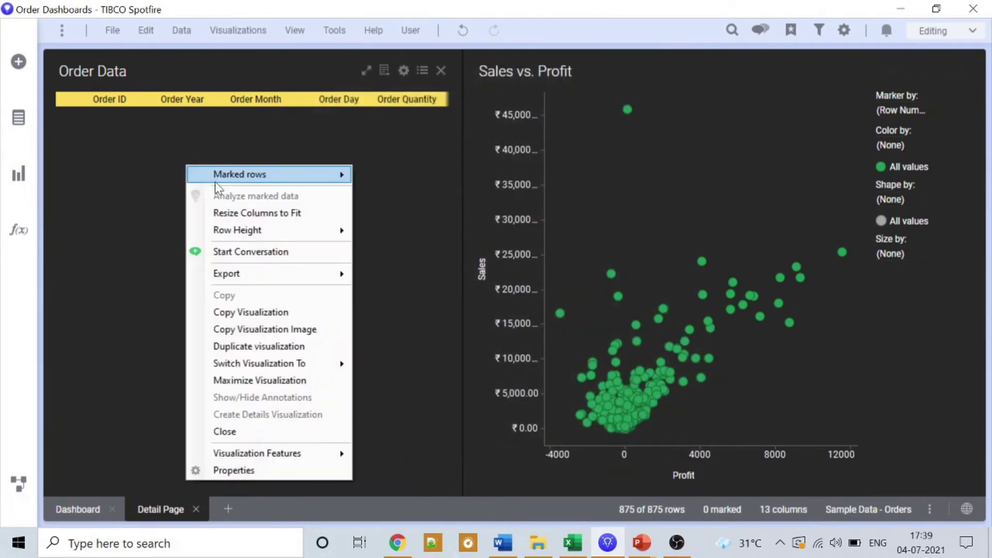
click(256, 470)
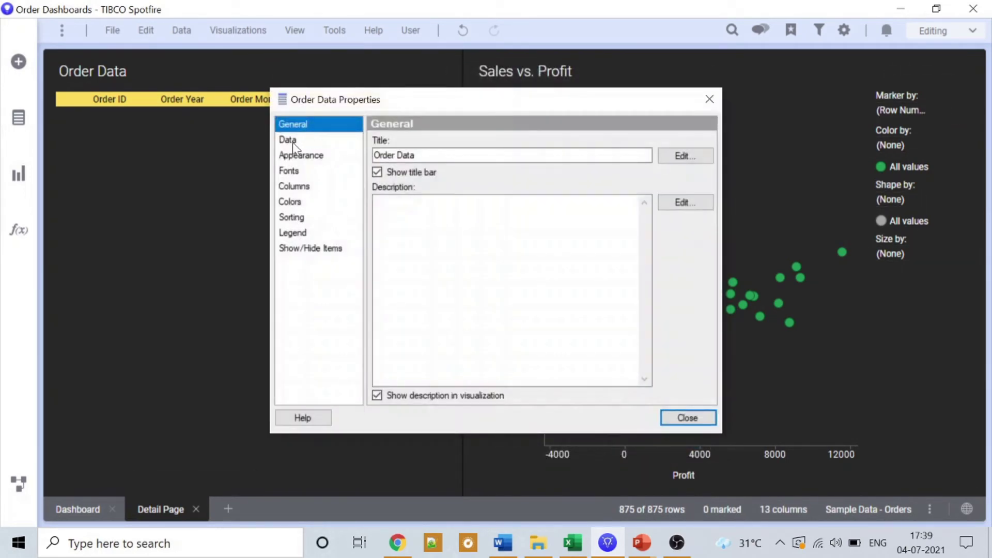
click(290, 141)
drag(585, 91, 519, 85)
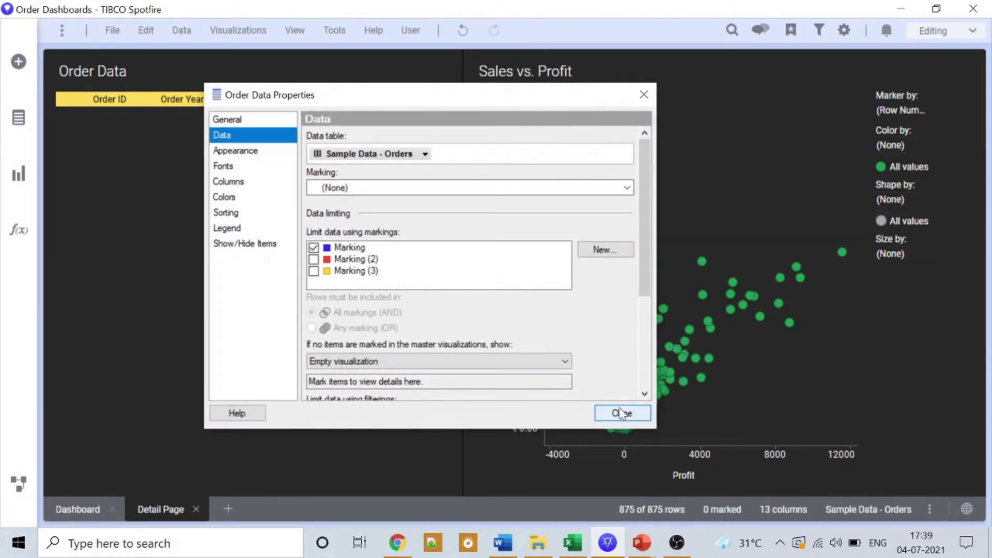
drag(409, 104, 338, 57)
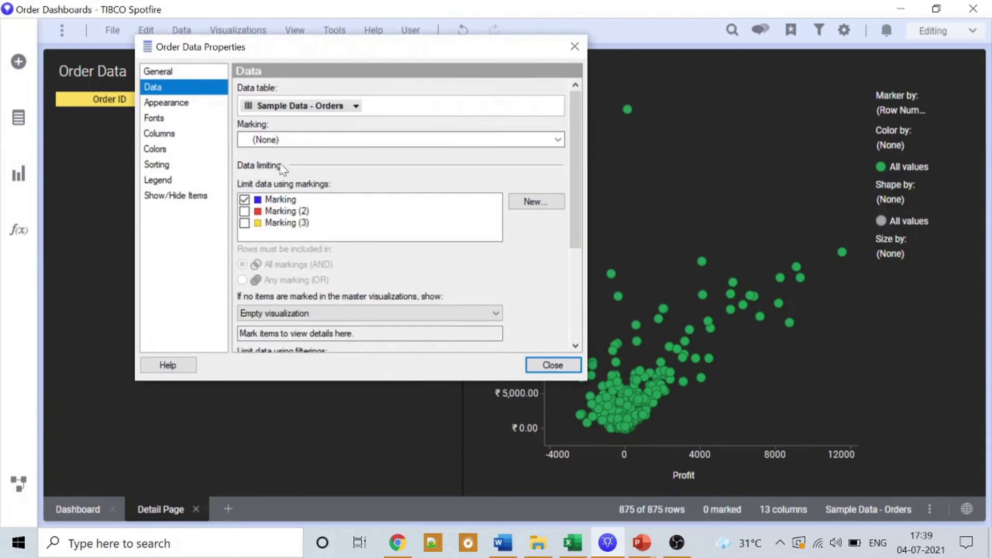
click(296, 318)
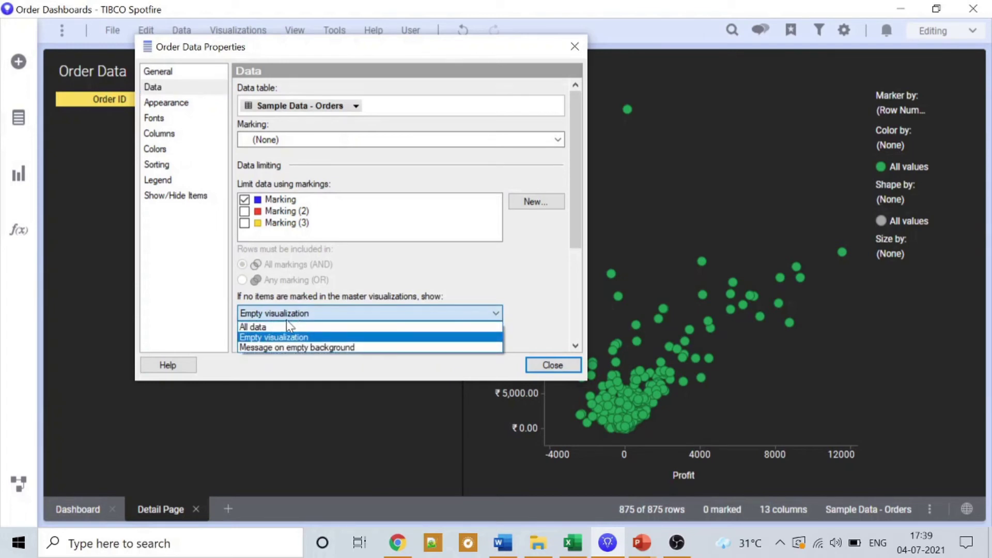
click(256, 327)
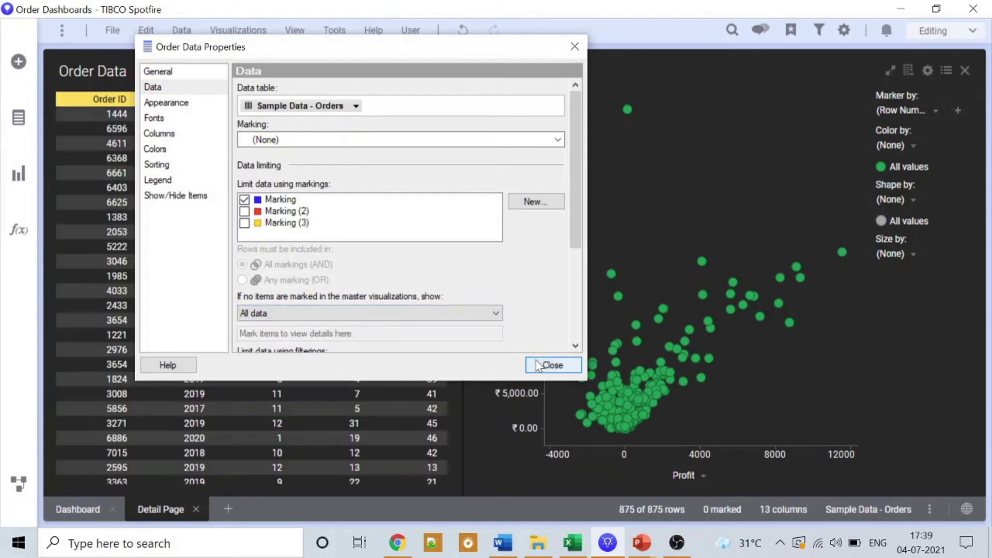
click(552, 365)
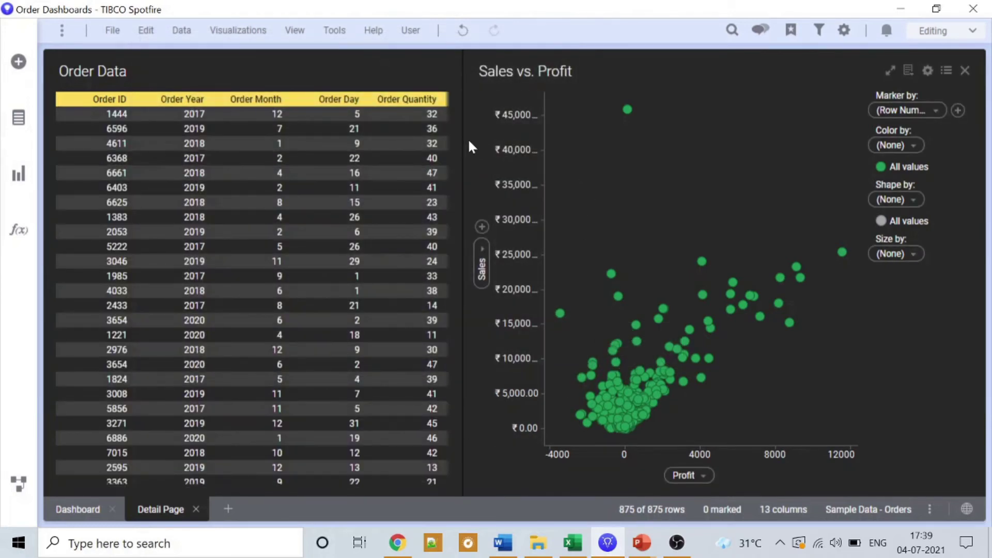
Step: Widen the Order Data table slightly, test a few markings, then mark the top-sales point (order 3073)
drag(473, 137, 484, 136)
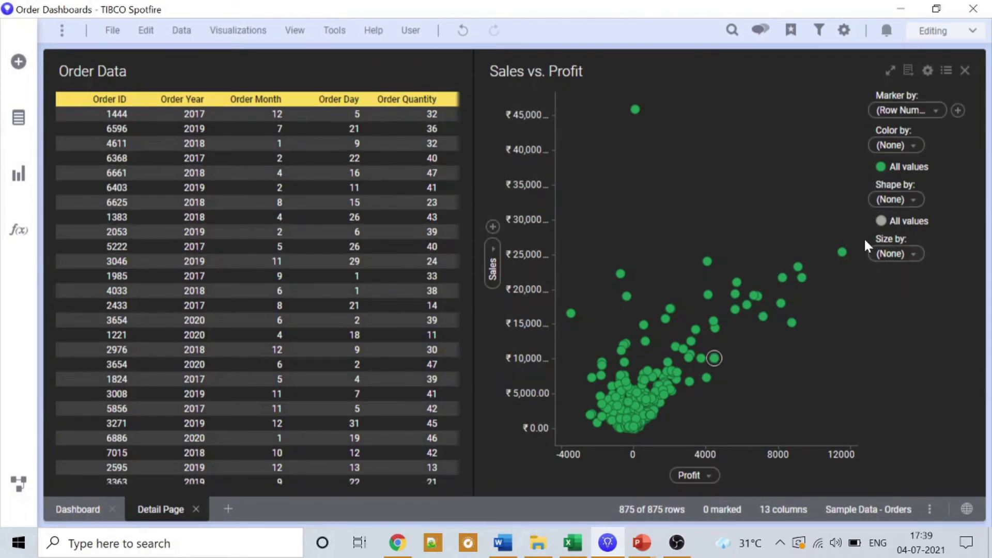
mouse_move(783, 207)
mouse_down()
mouse_move(747, 273)
mouse_move(831, 320)
mouse_move(811, 205)
mouse_move(785, 207)
mouse_up()
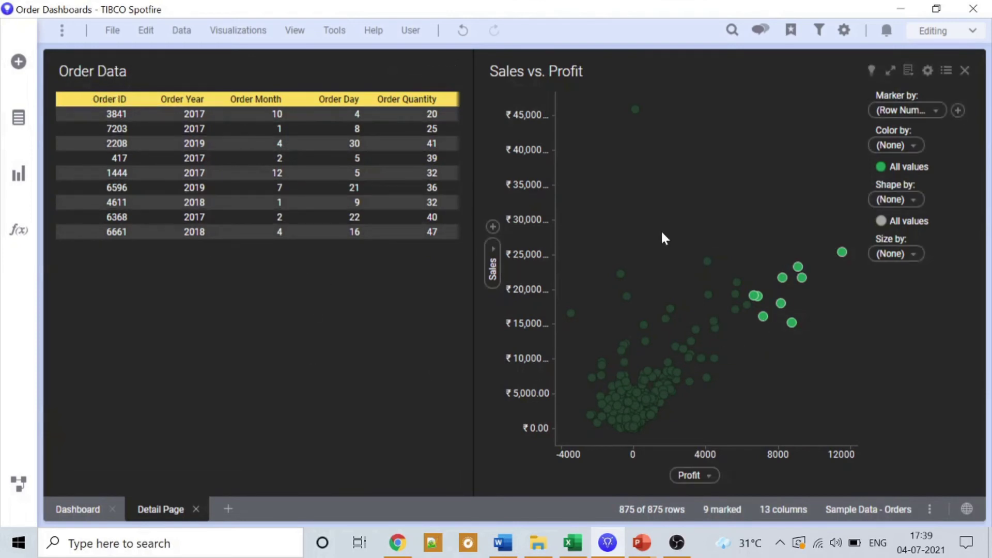
click(629, 248)
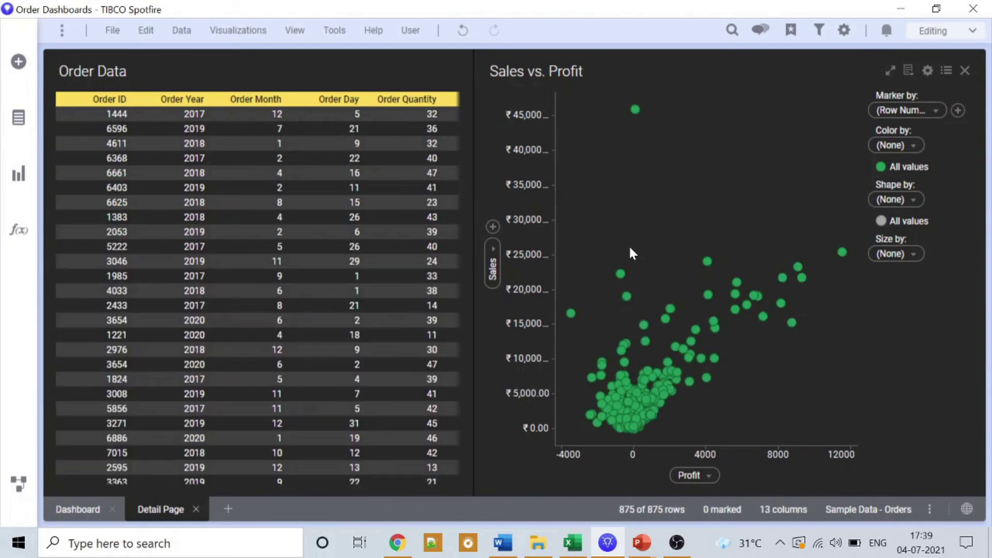
mouse_move(632, 236)
mouse_down()
mouse_move(650, 334)
mouse_move(717, 257)
mouse_move(696, 227)
mouse_move(614, 209)
mouse_up()
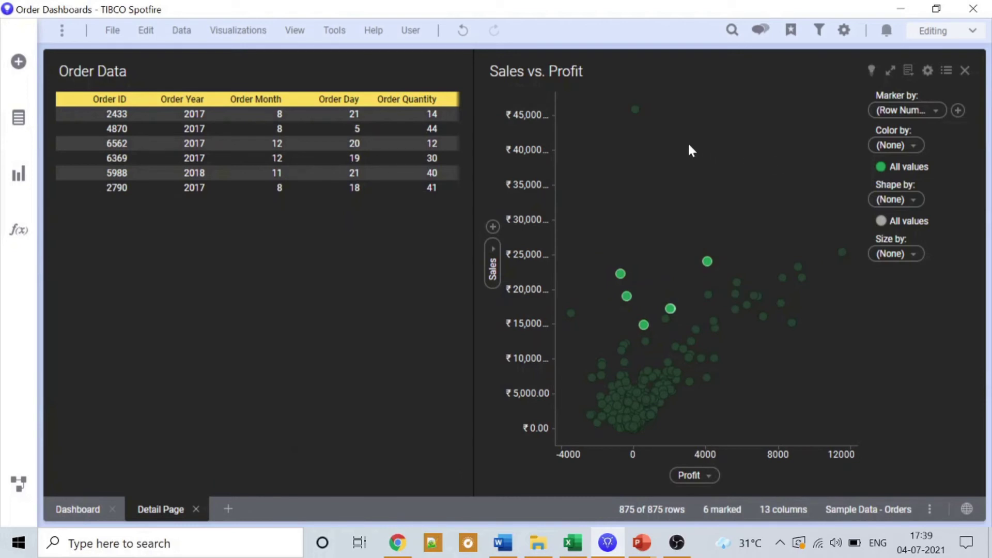
click(638, 111)
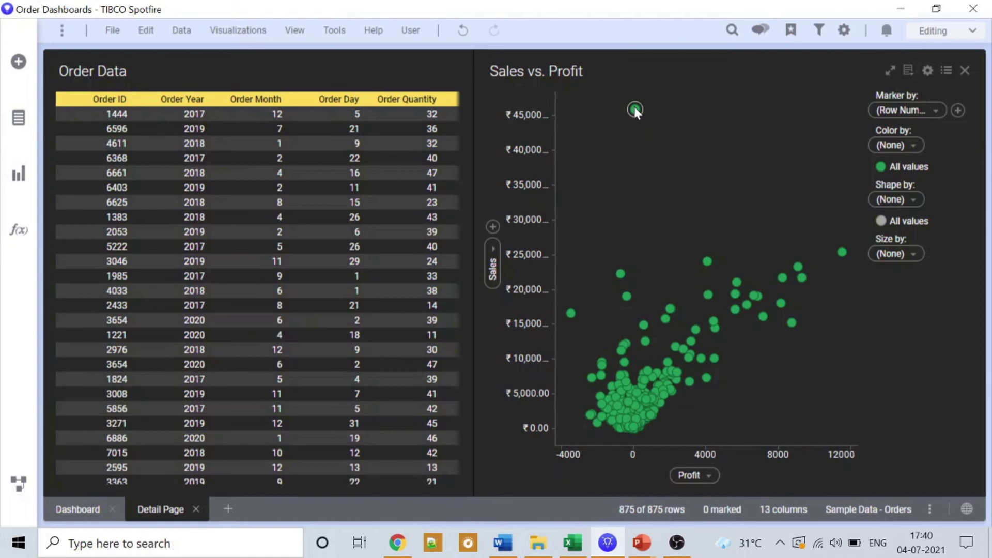
click(634, 107)
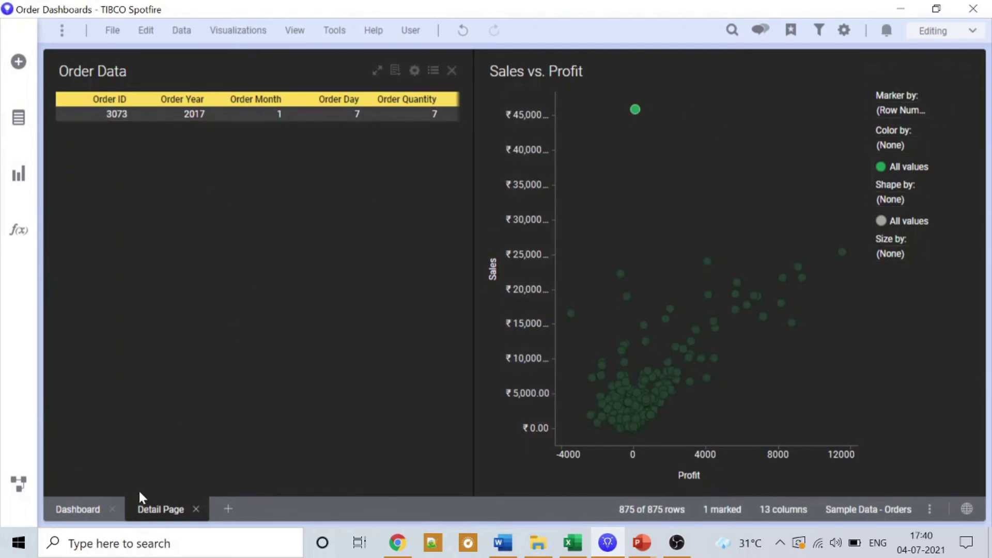
Step: Dock the Order Data table below the Sales vs. Profit plot and make the plot taller
drag(137, 481, 355, 482)
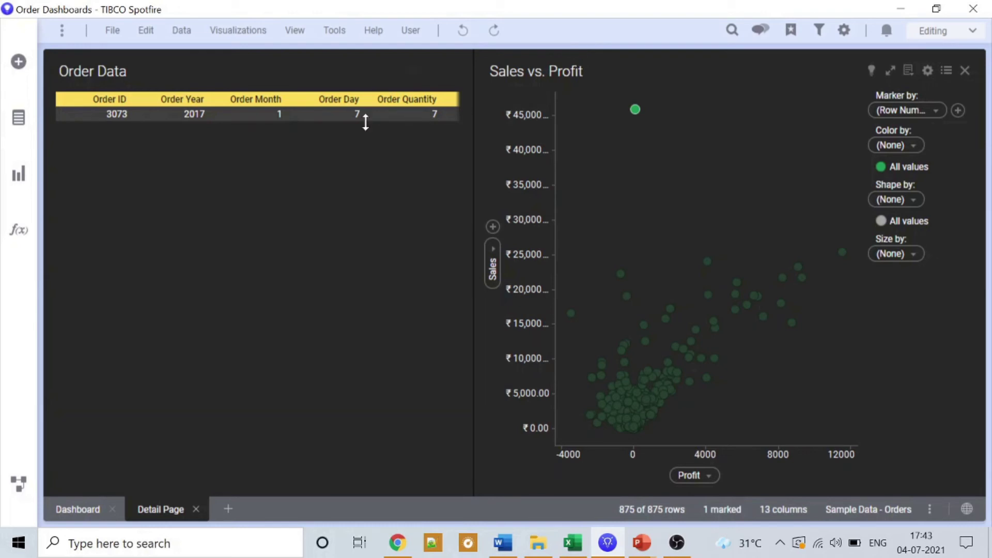
mouse_move(174, 64)
mouse_down()
mouse_move(309, 184)
mouse_move(593, 339)
mouse_move(664, 395)
mouse_move(732, 399)
mouse_up()
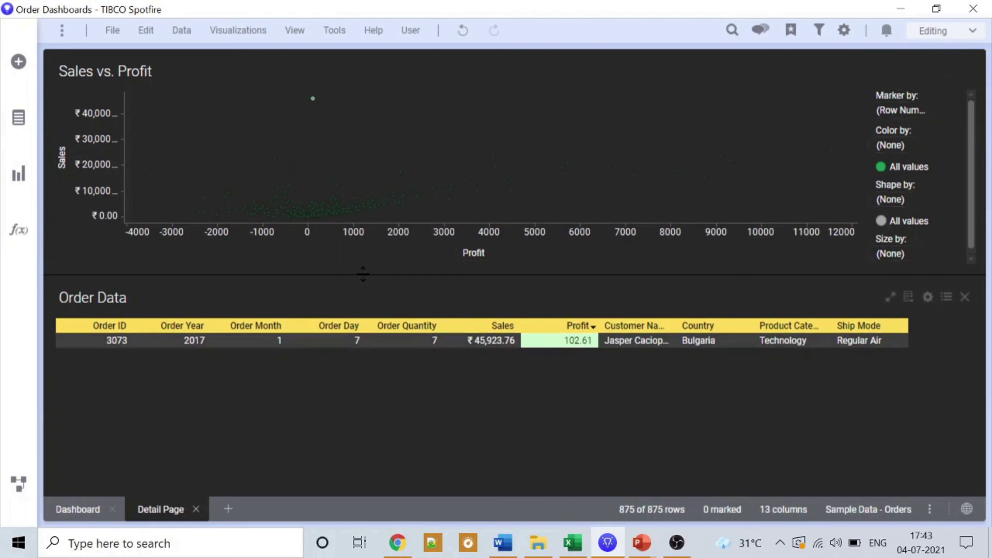
drag(363, 266, 361, 283)
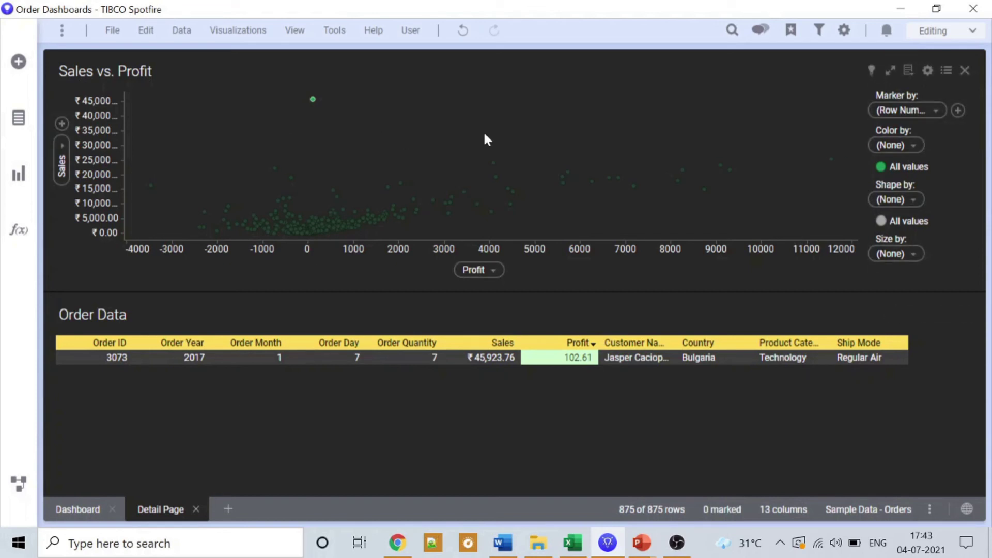
Step: Turn off the X Axis Selector, Y Axis Selector and Legend in the plot's Visualization Features
right_click(510, 143)
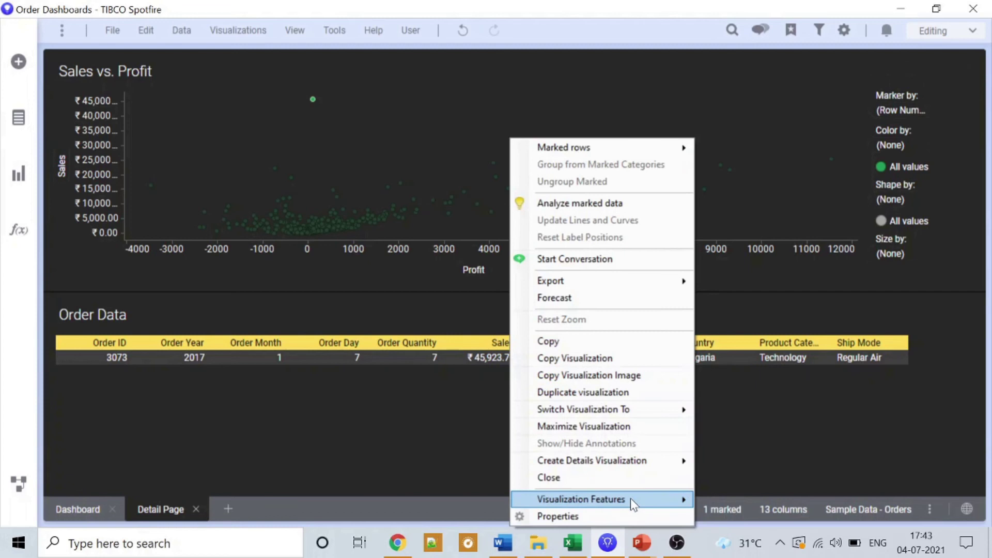
mouse_move(631, 499)
click(772, 448)
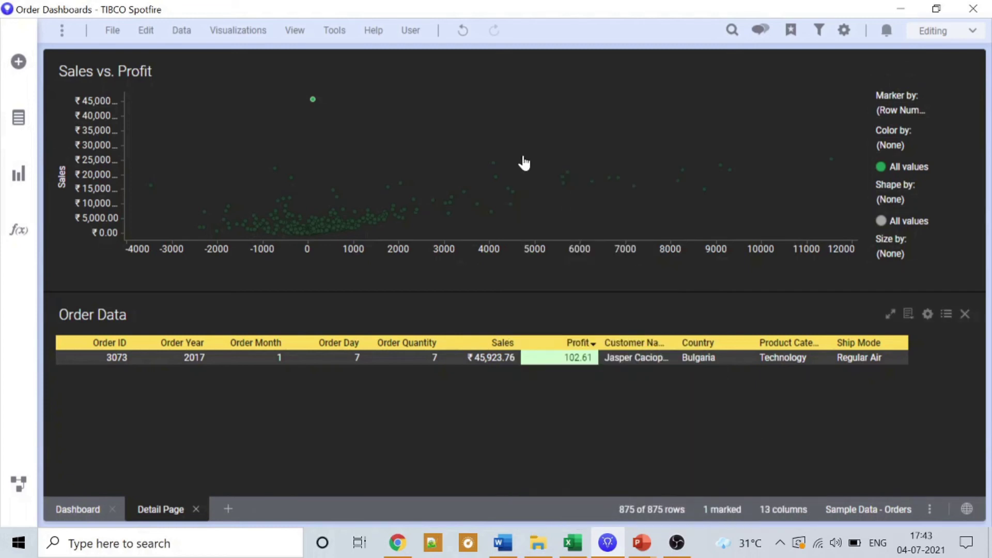
right_click(512, 138)
mouse_move(636, 499)
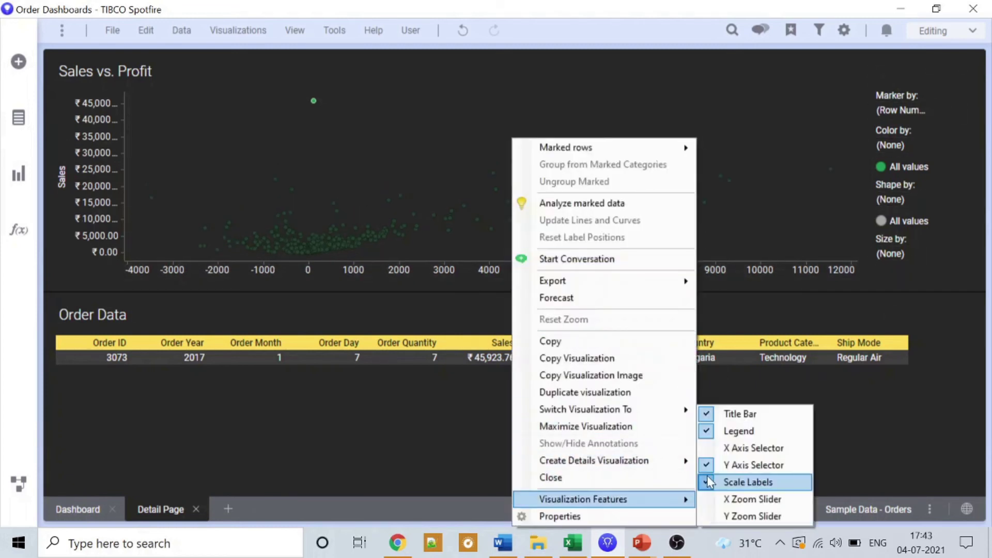
click(727, 456)
right_click(489, 114)
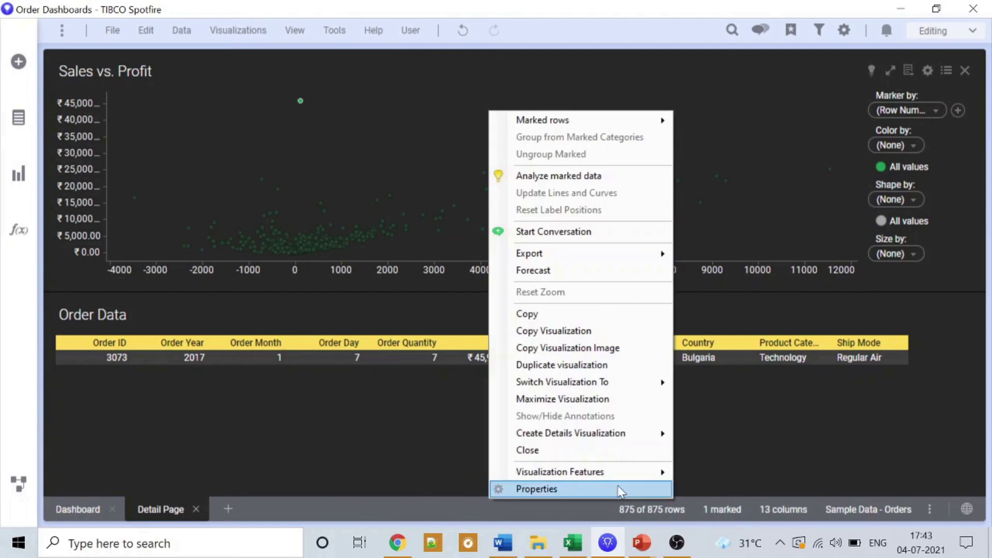
mouse_move(617, 473)
click(725, 437)
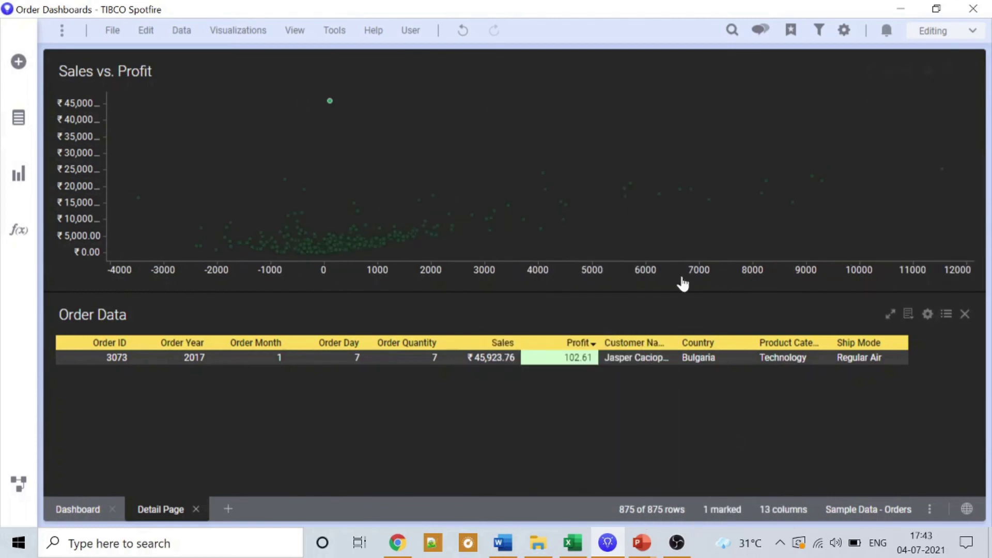
Step: Unmark order 3073 so the Order Data table lists all 875 rows again
click(531, 96)
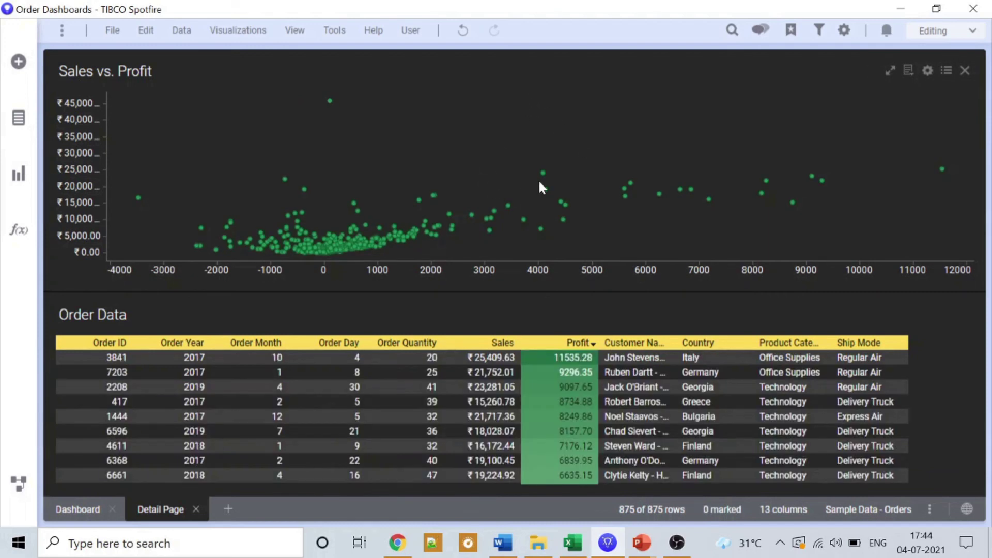